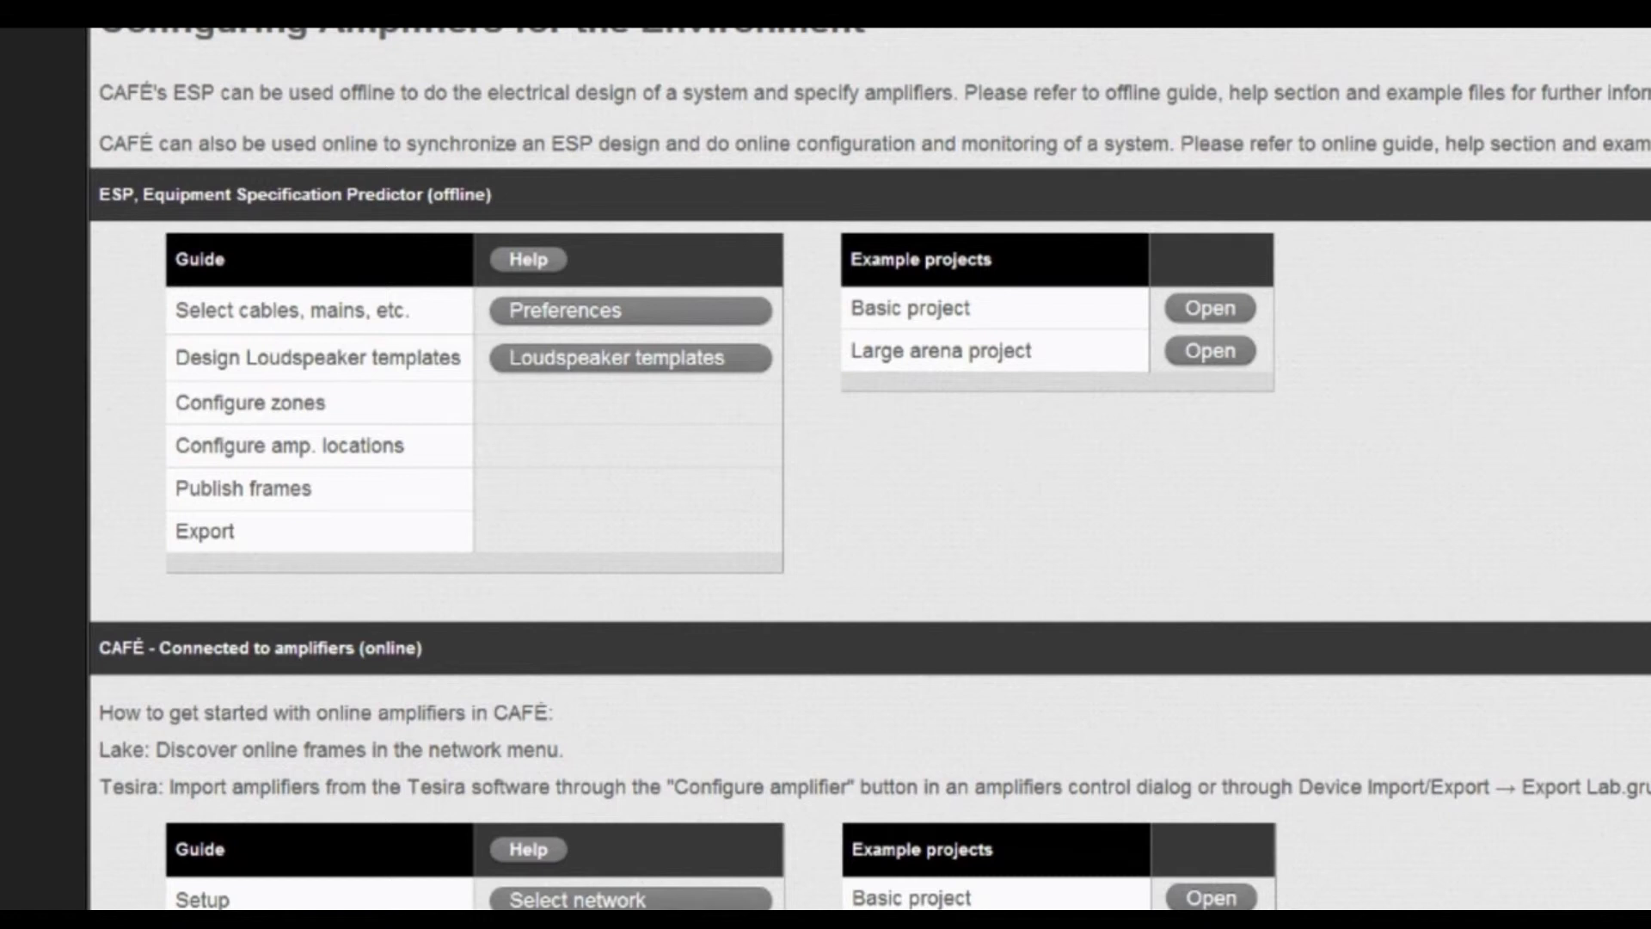
scroll(991, 625, down, 2)
scroll(991, 625, down, 3)
scroll(990, 625, down, 1)
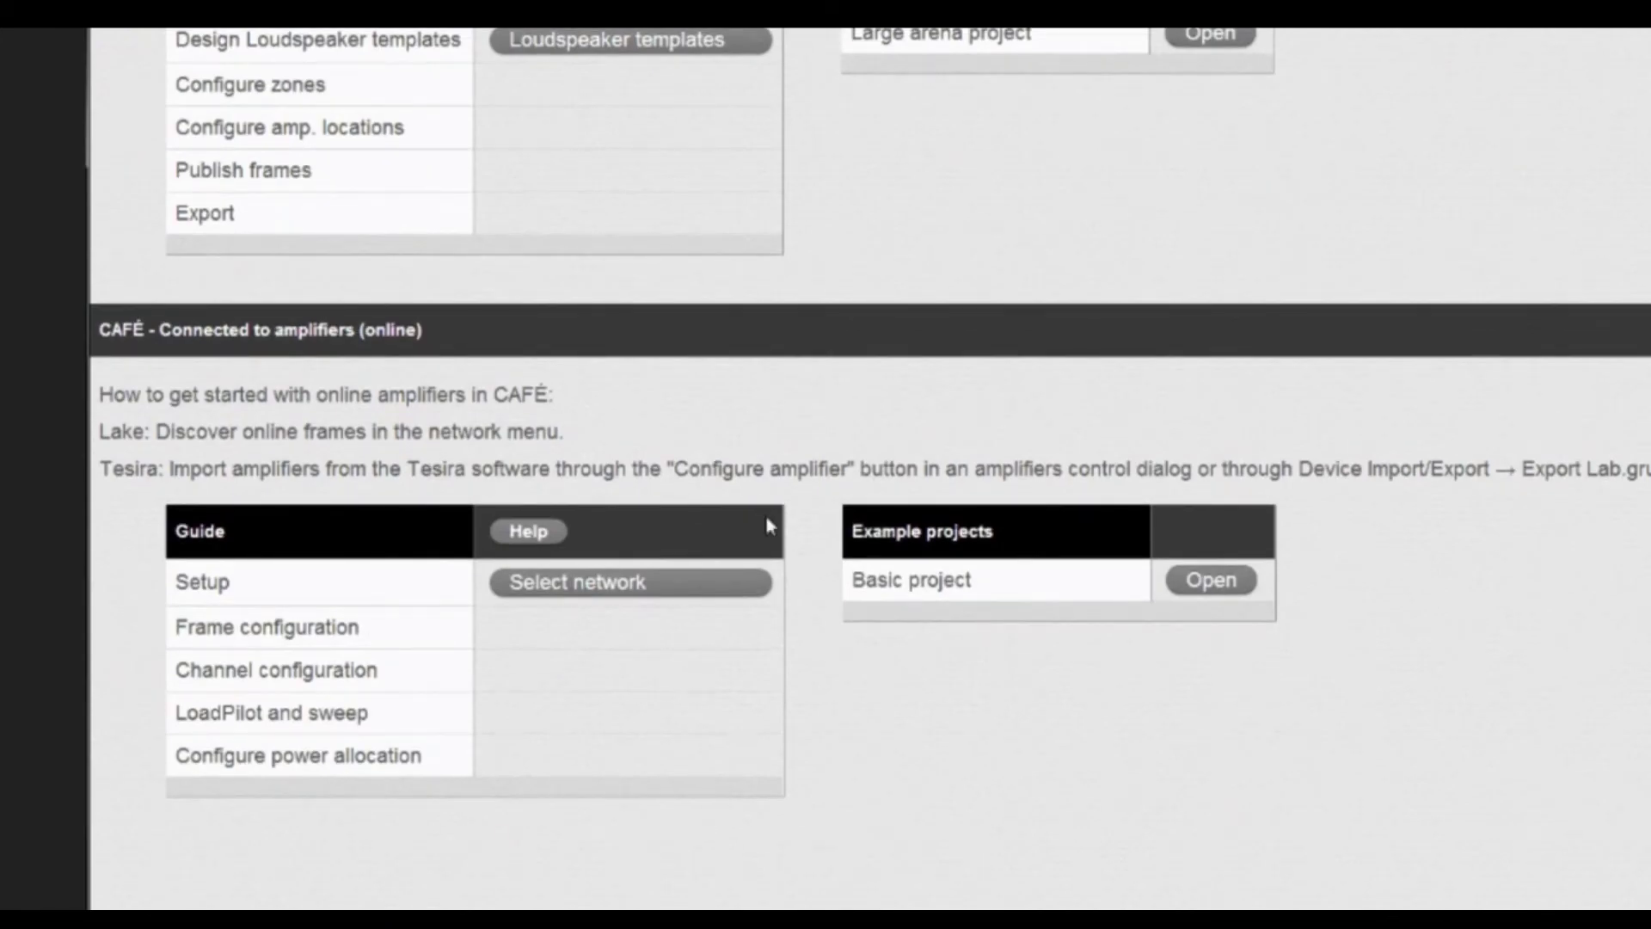
scroll(561, 784, down, 1)
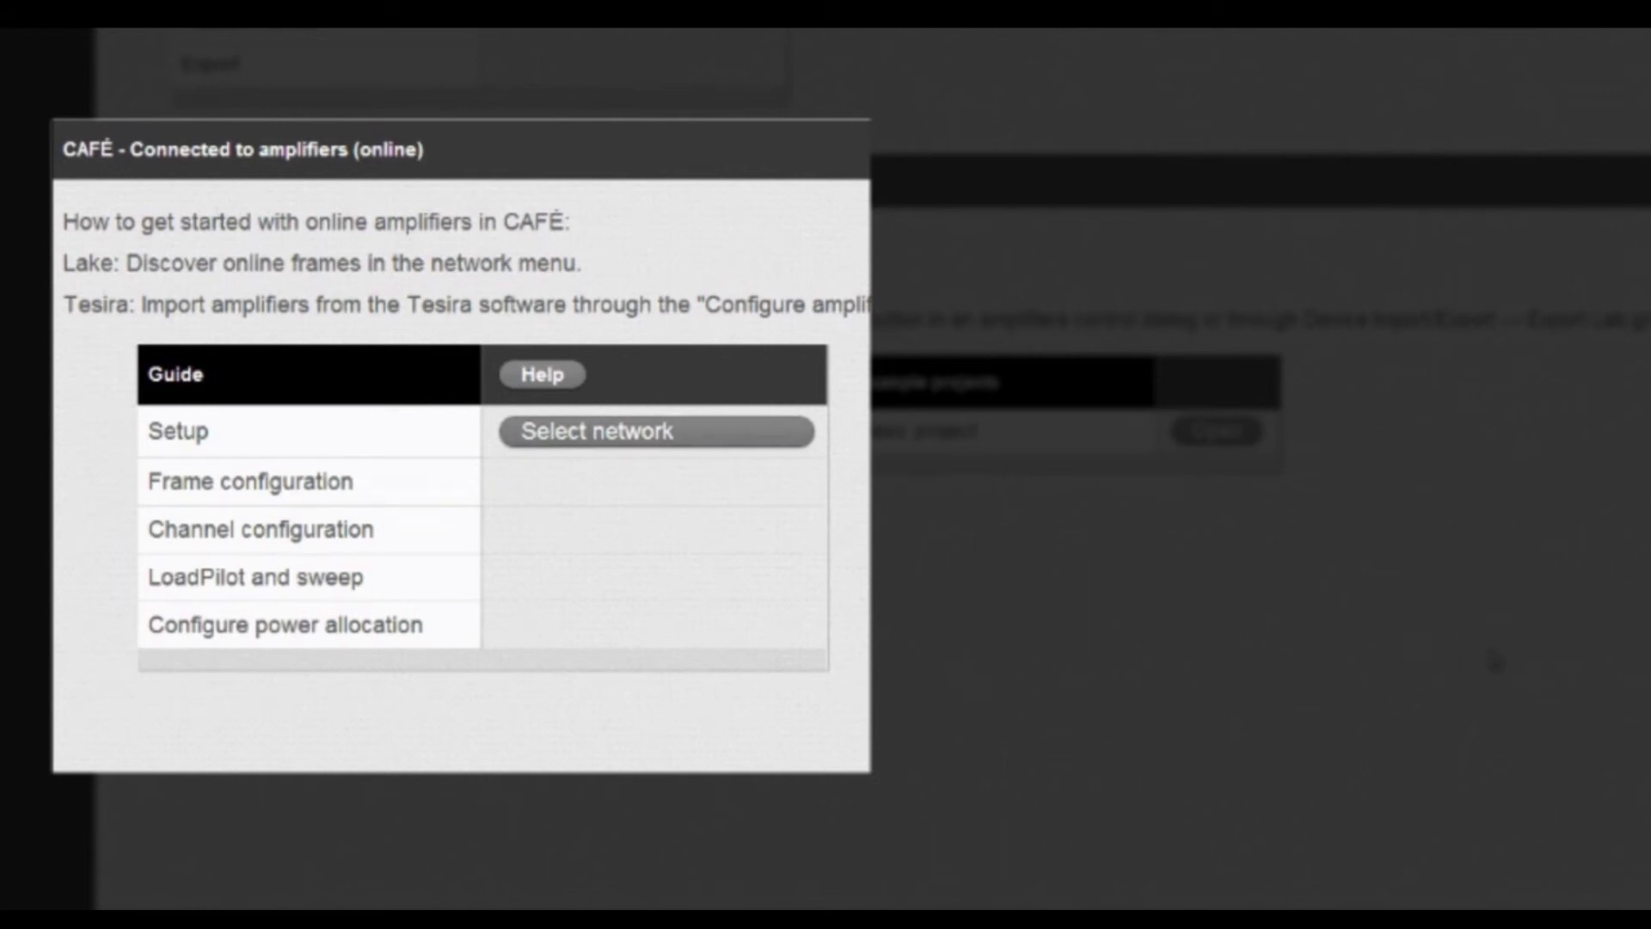
scroll(1379, 560, up, 3)
scroll(1157, 415, up, 1)
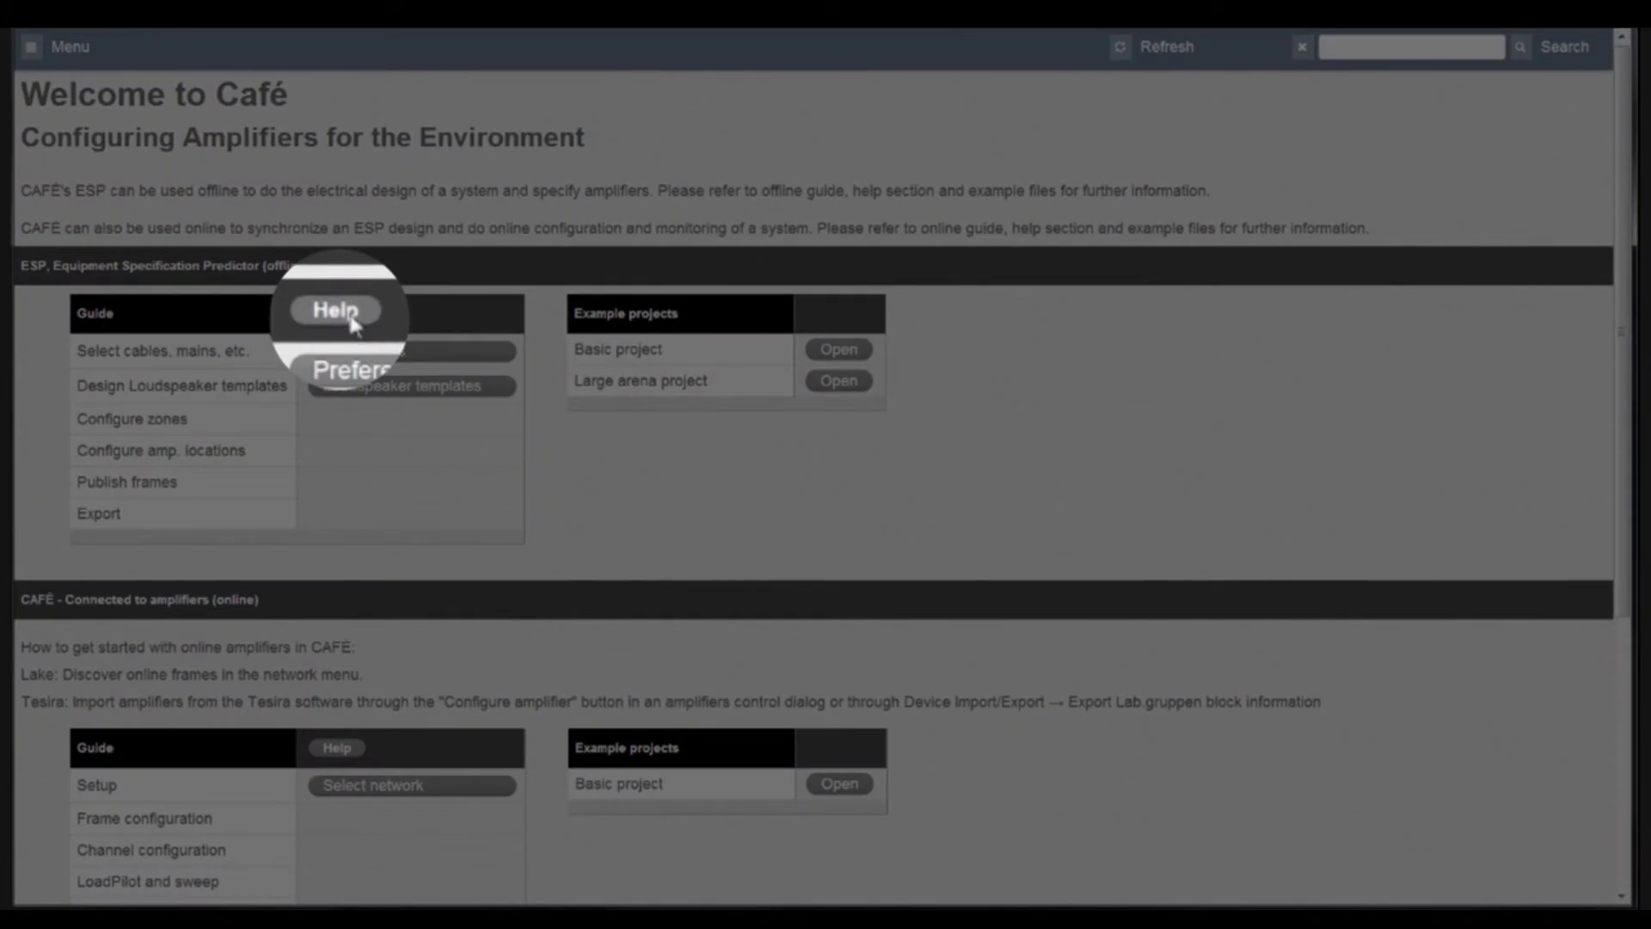
click(336, 309)
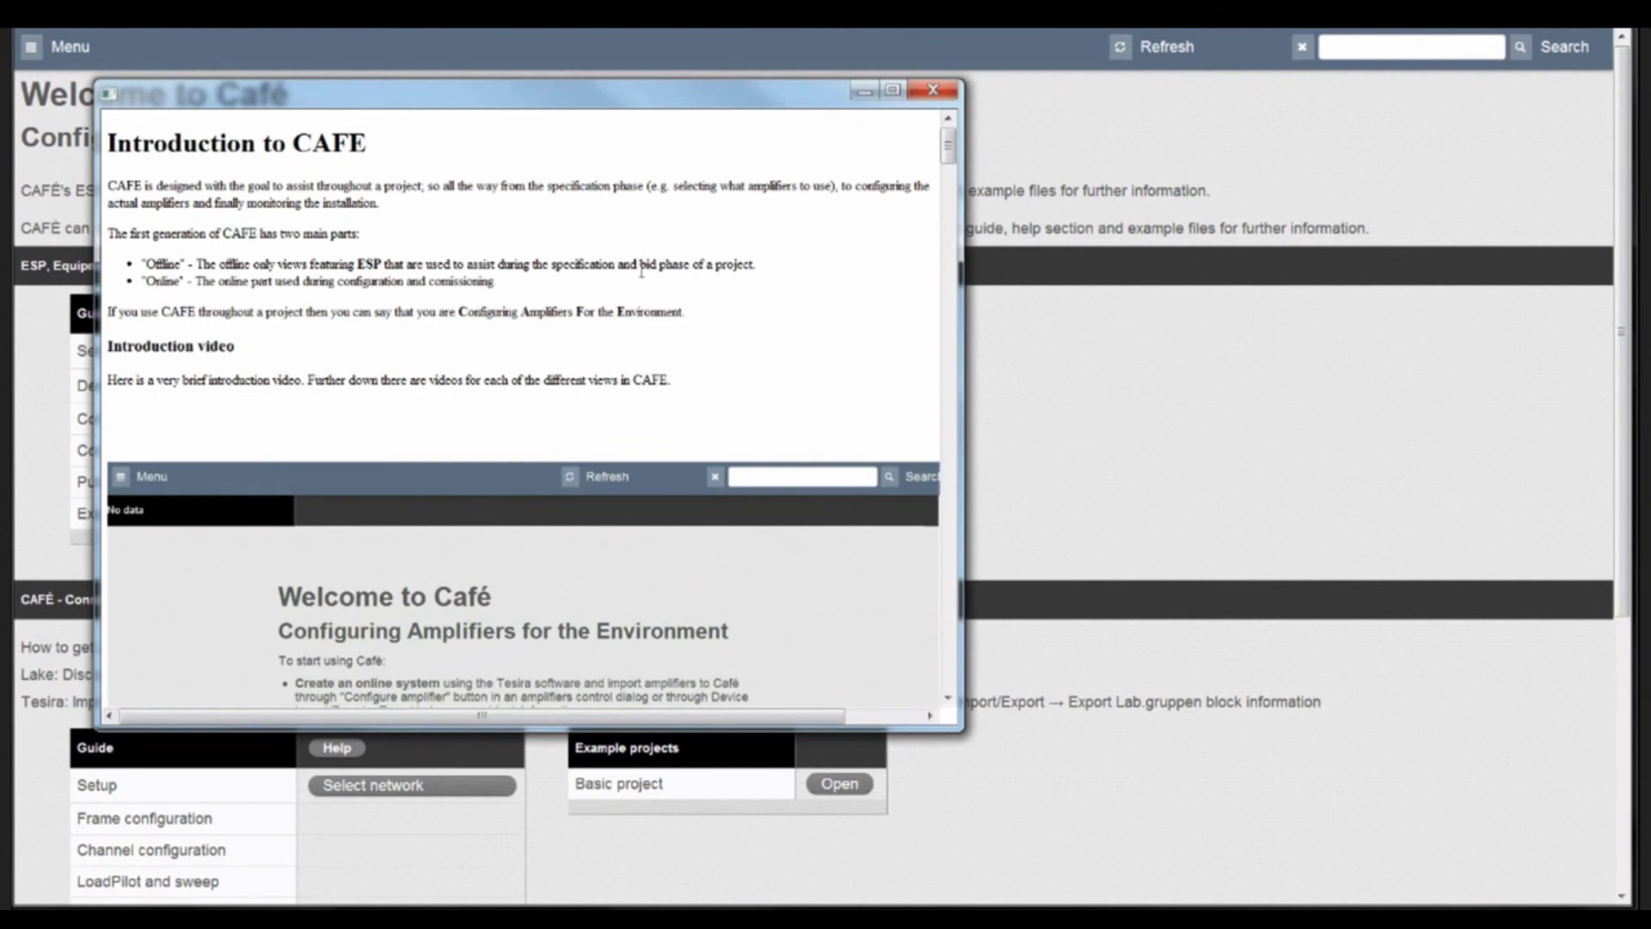
scroll(712, 280, down, 3)
scroll(716, 296, down, 5)
scroll(722, 321, down, 4)
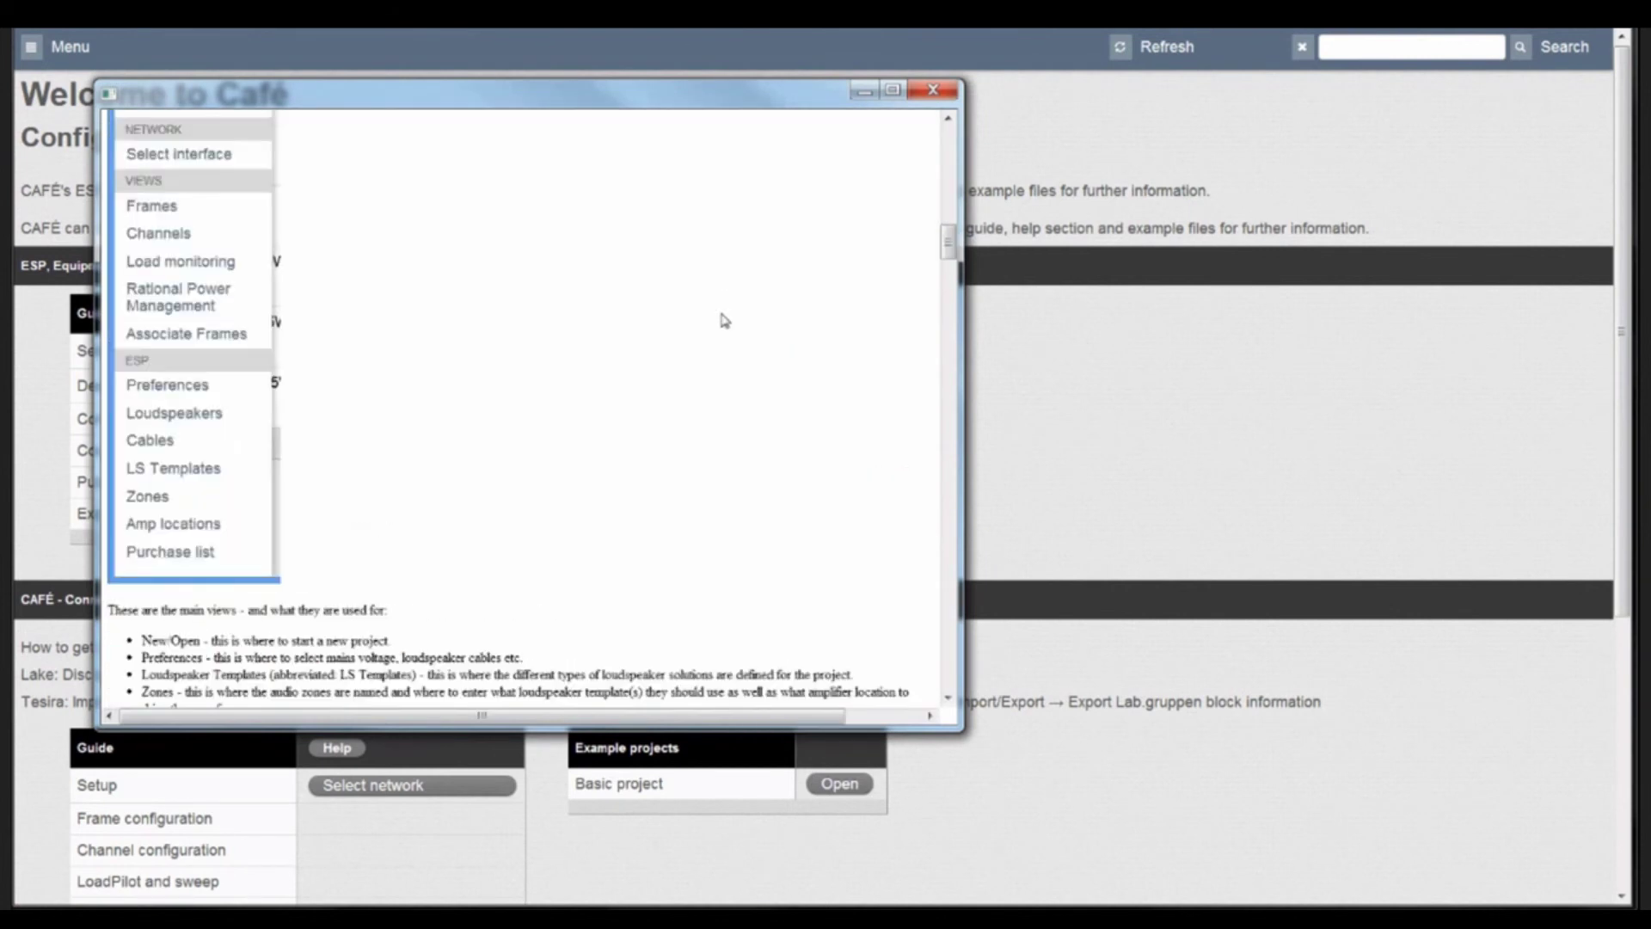
scroll(724, 320, down, 3)
scroll(722, 320, down, 5)
scroll(722, 320, down, 5)
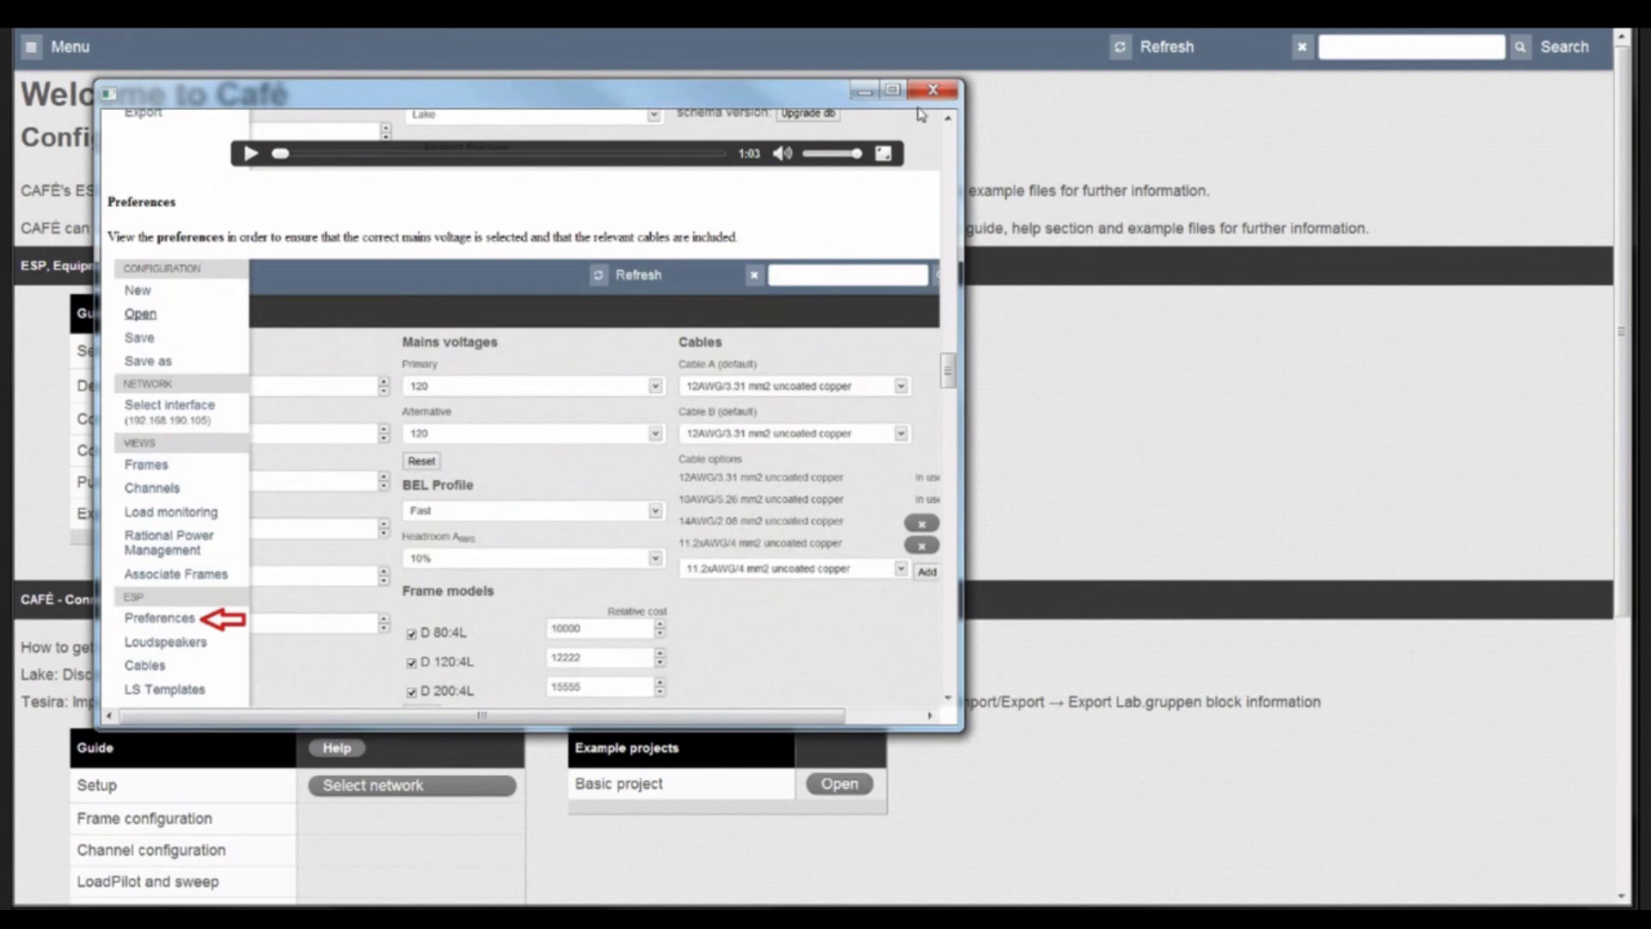
click(932, 90)
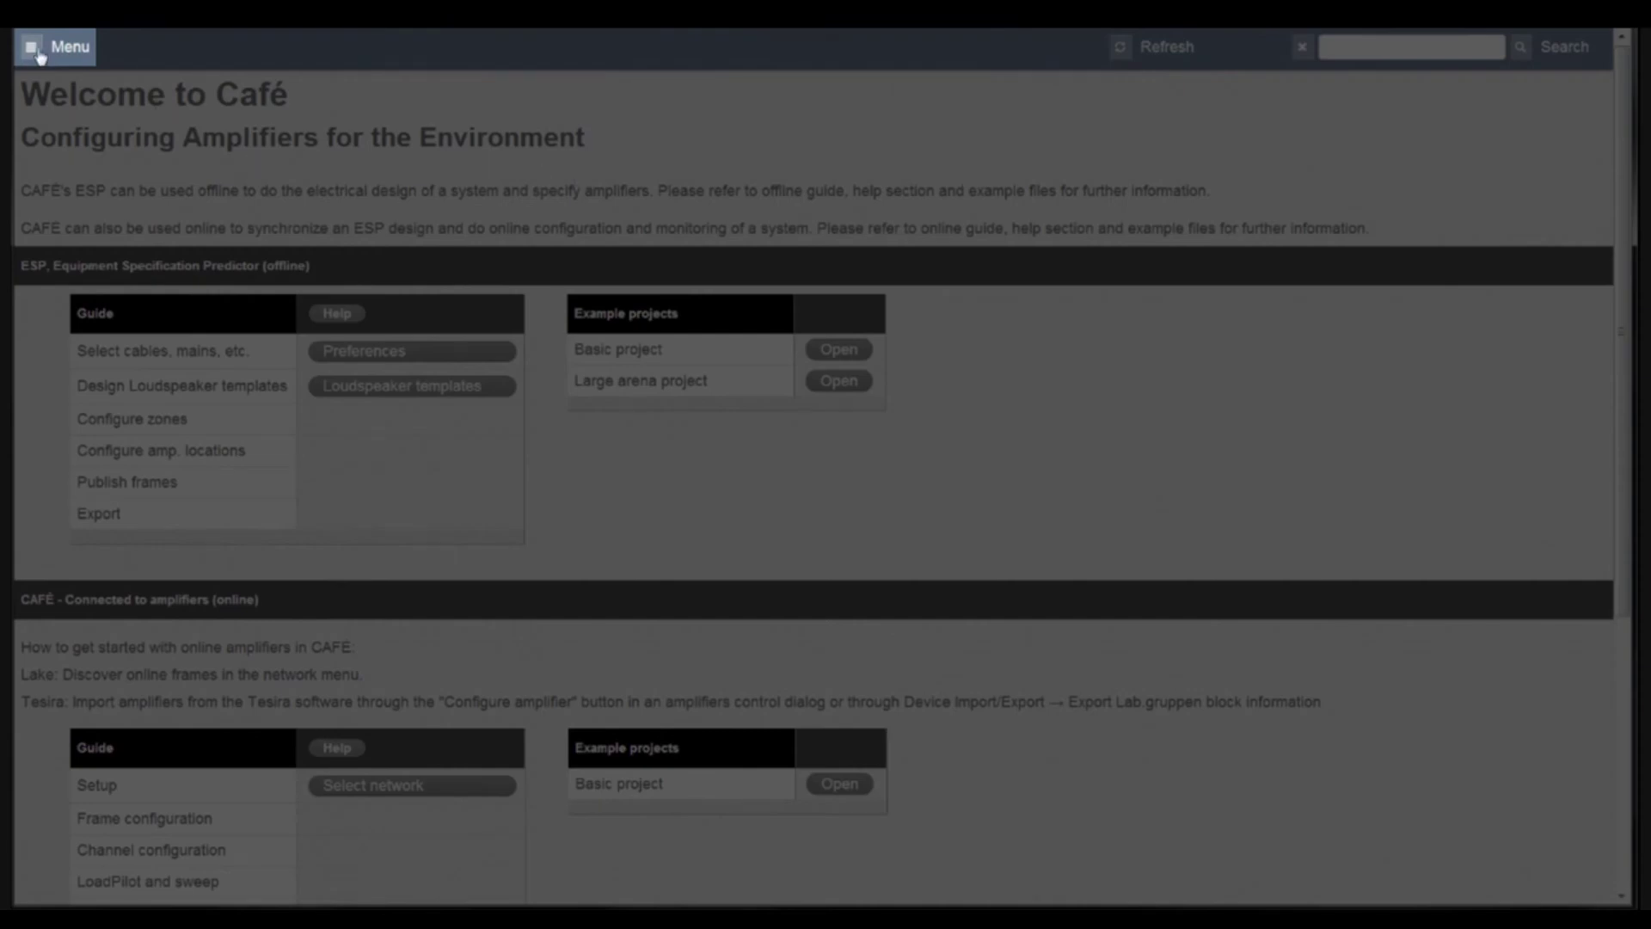
click(37, 50)
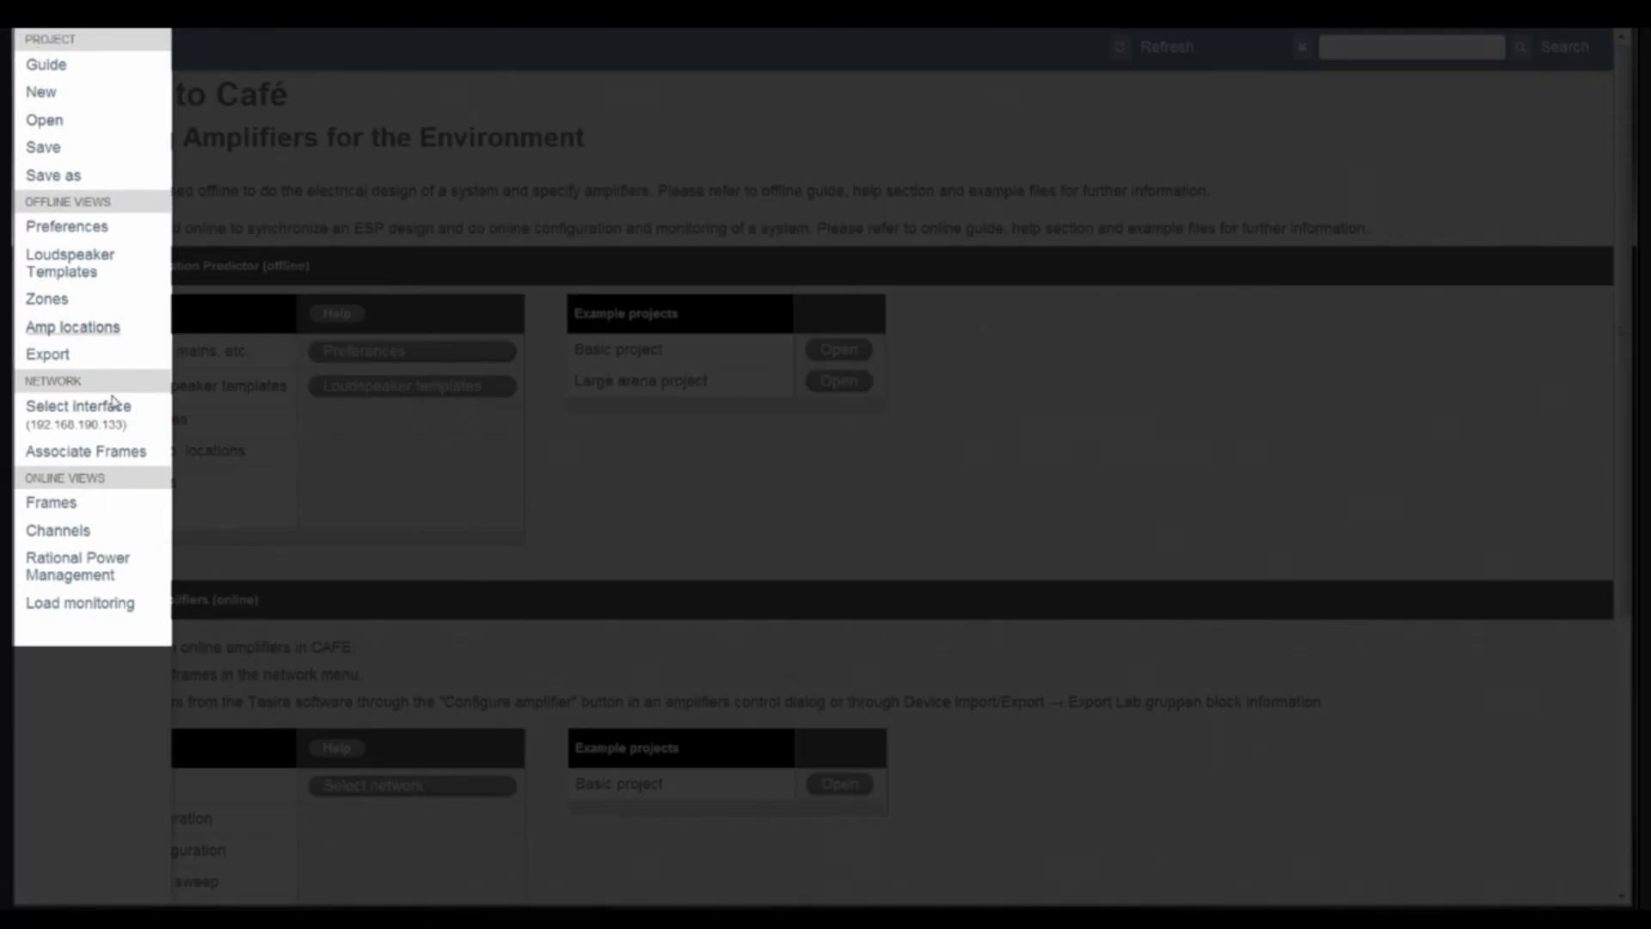
click(47, 66)
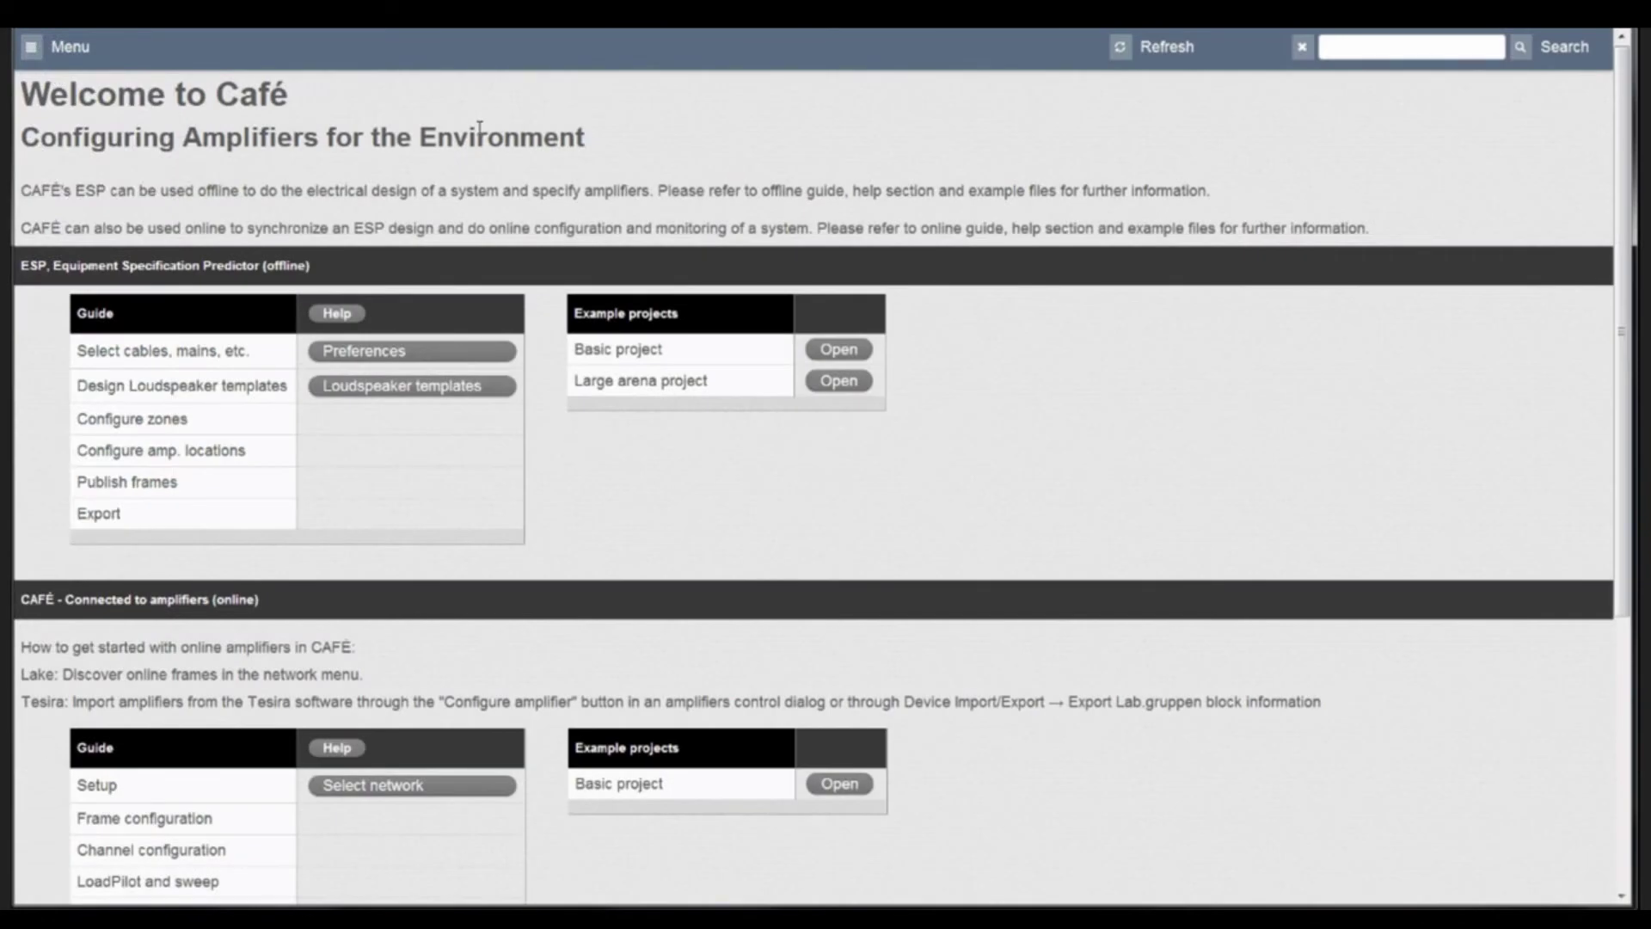